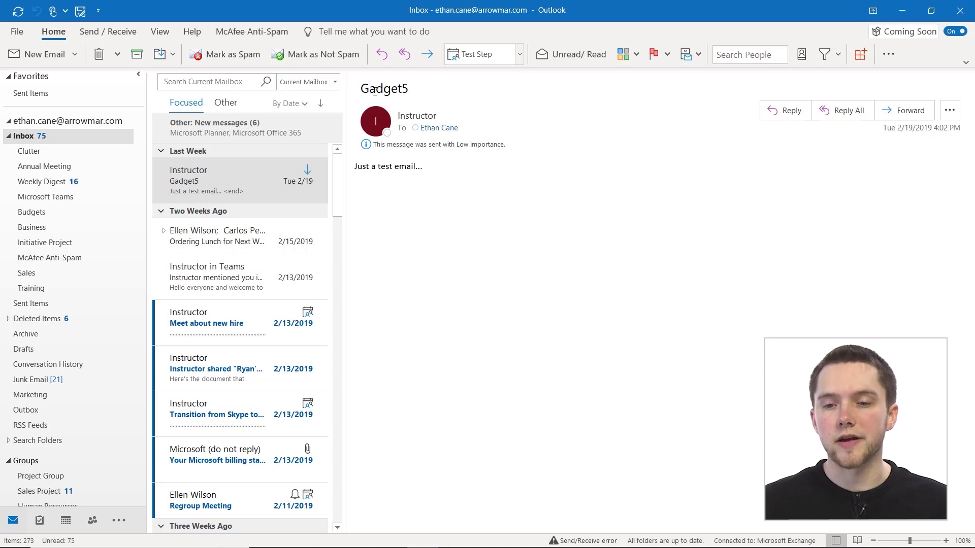
- Start a new email addressed to HR Team with subject 'Weekly Regroup Agenda'
click(24, 53)
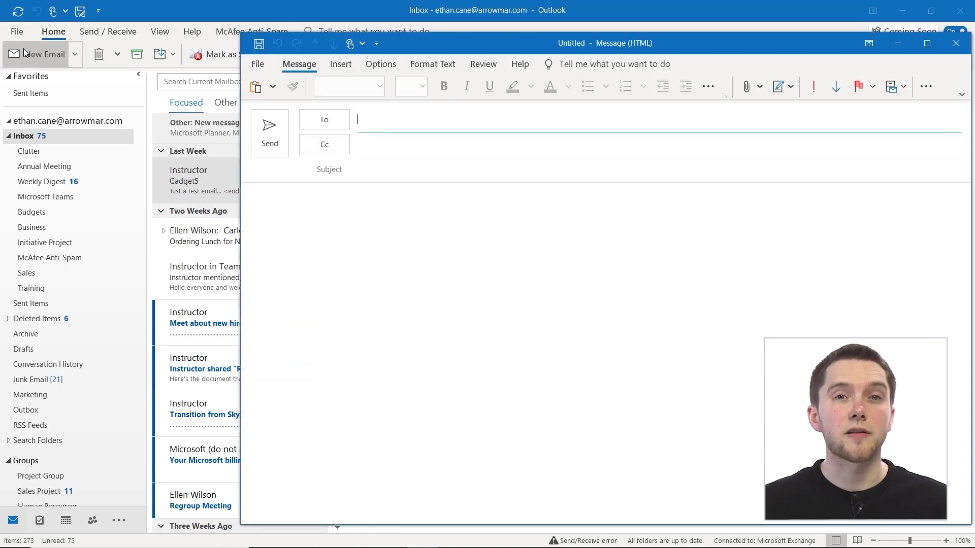
click(417, 120)
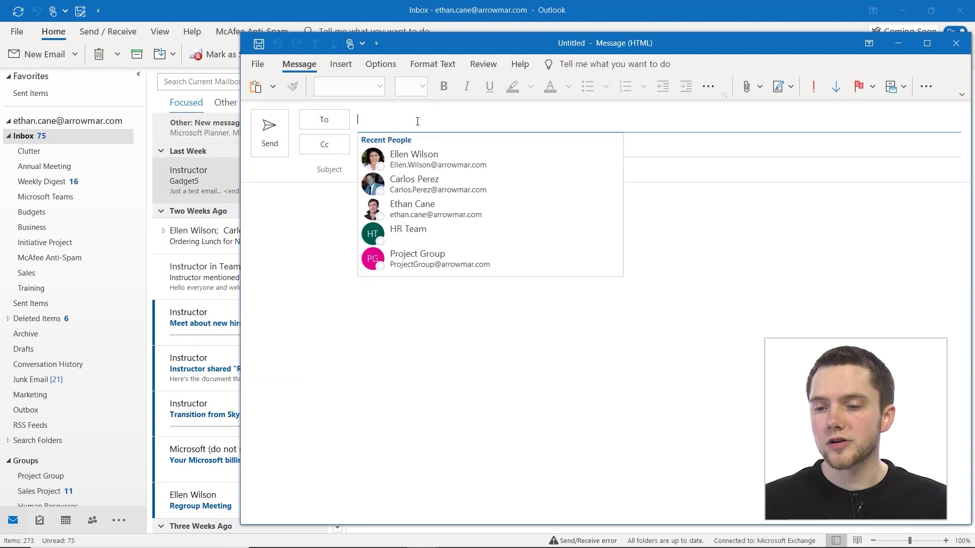
click(417, 231)
click(404, 167)
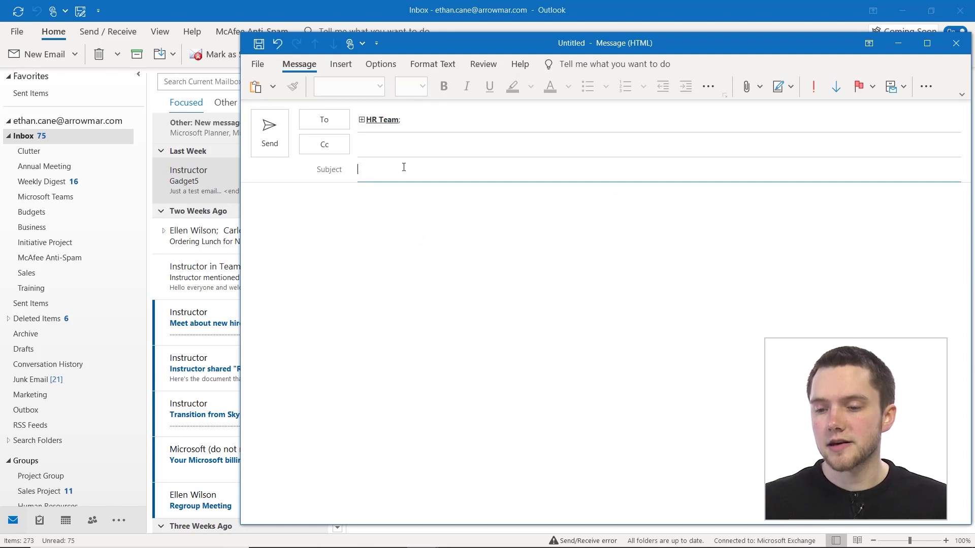
text(Weekly )
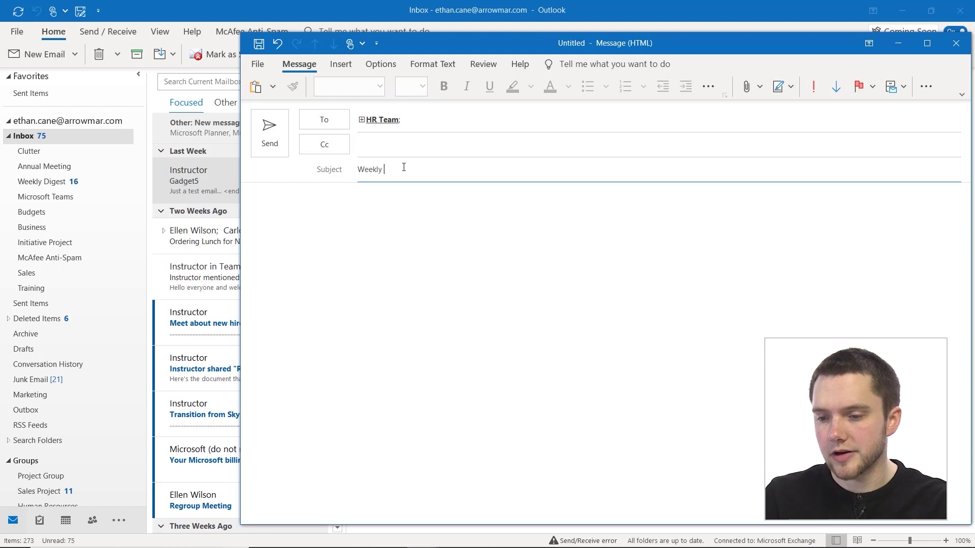
text(Regroup Agen)
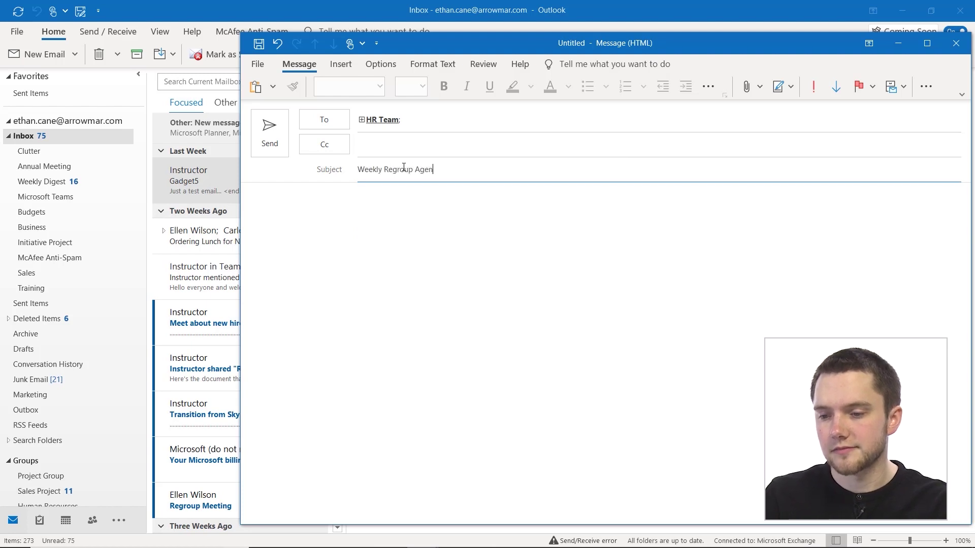
text(da)
- Write the body: 'Hello Team,', the agenda intro line, 'Sincerely,' and the sender's name
key(Tab)
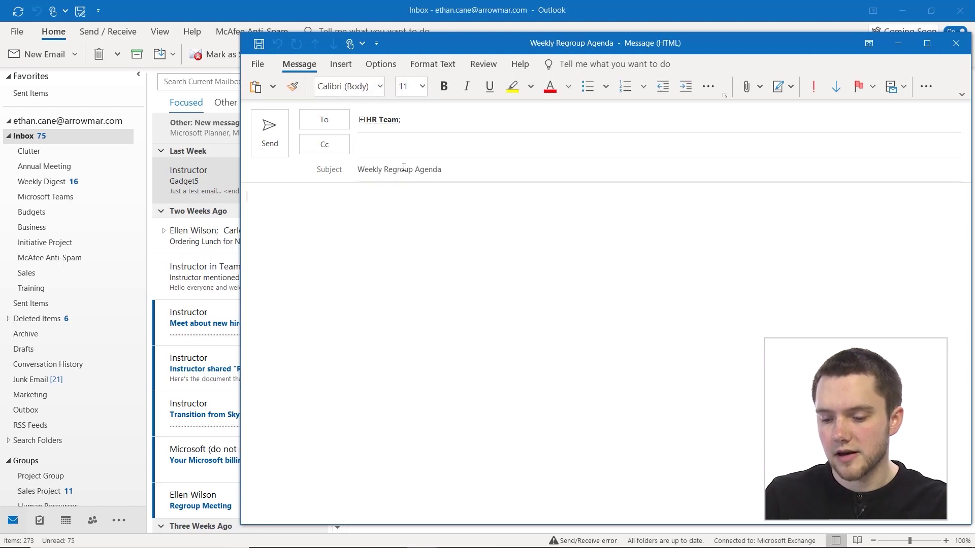
text(Hello Team,)
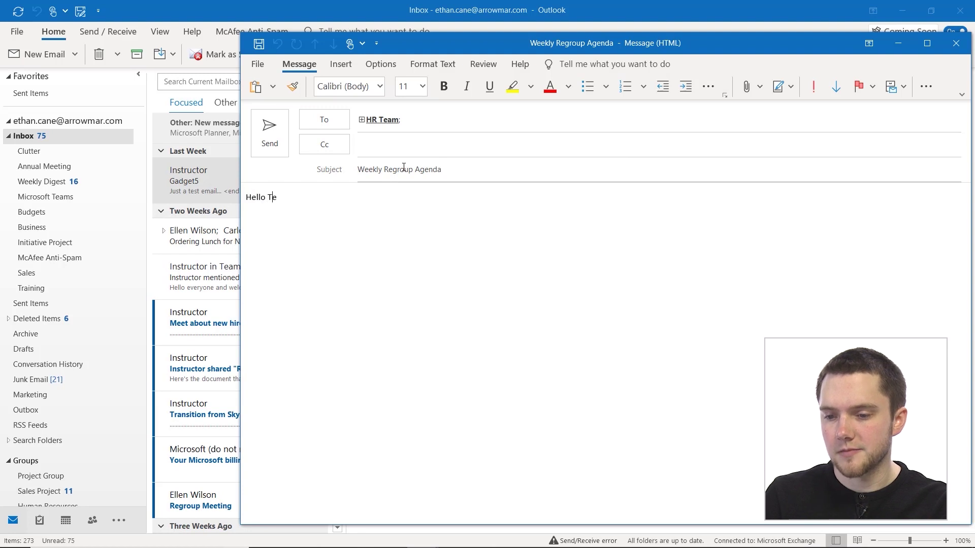
key(Return)
key(Return)
text(The follow)
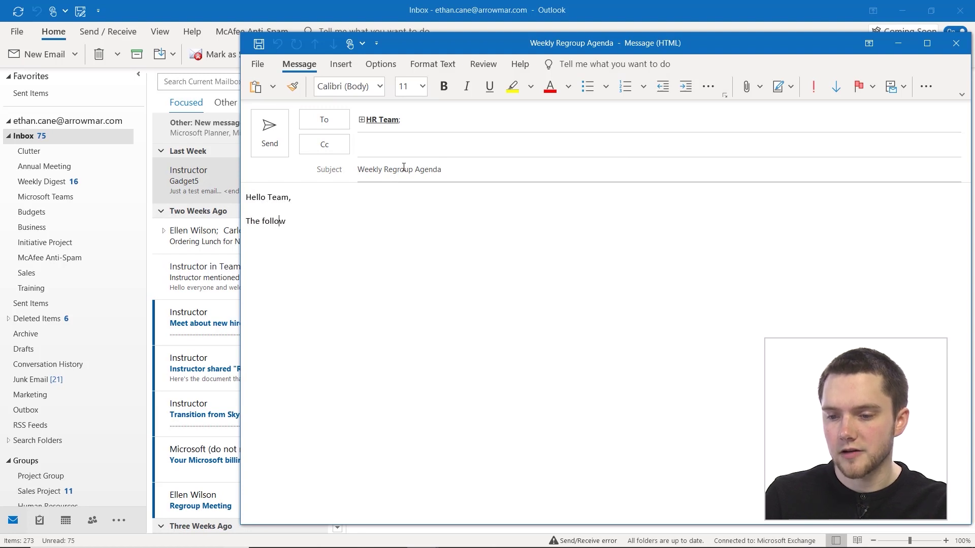
text(ing is the agend)
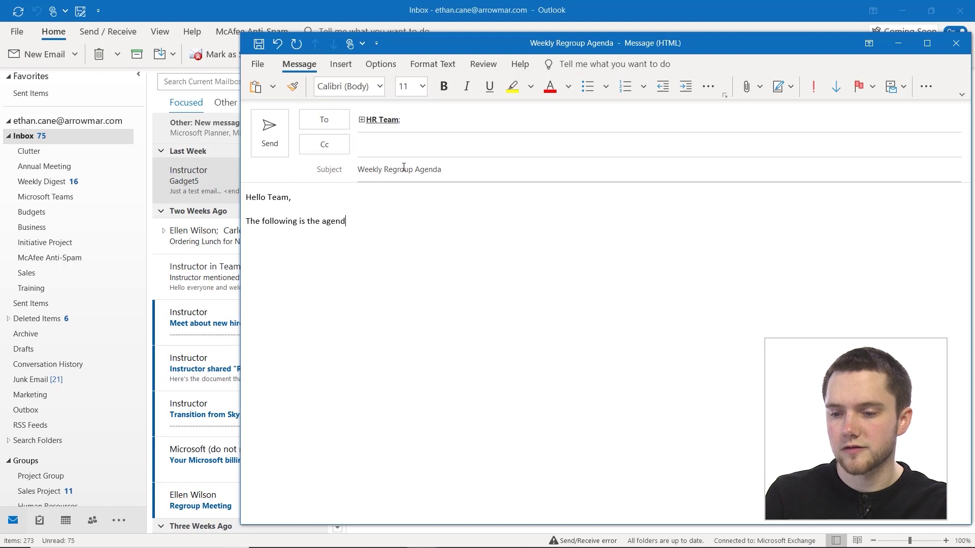
text(a for our upcoming )
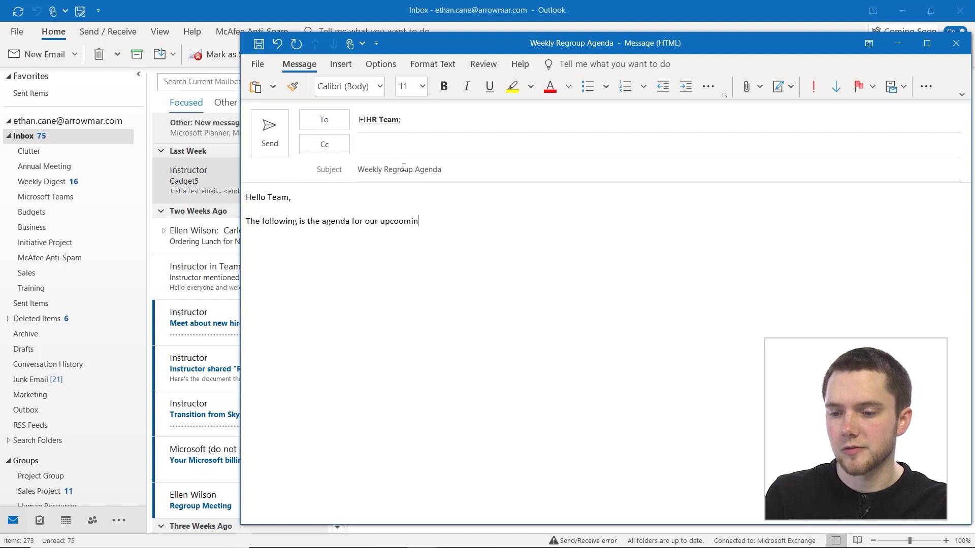
text(Week)
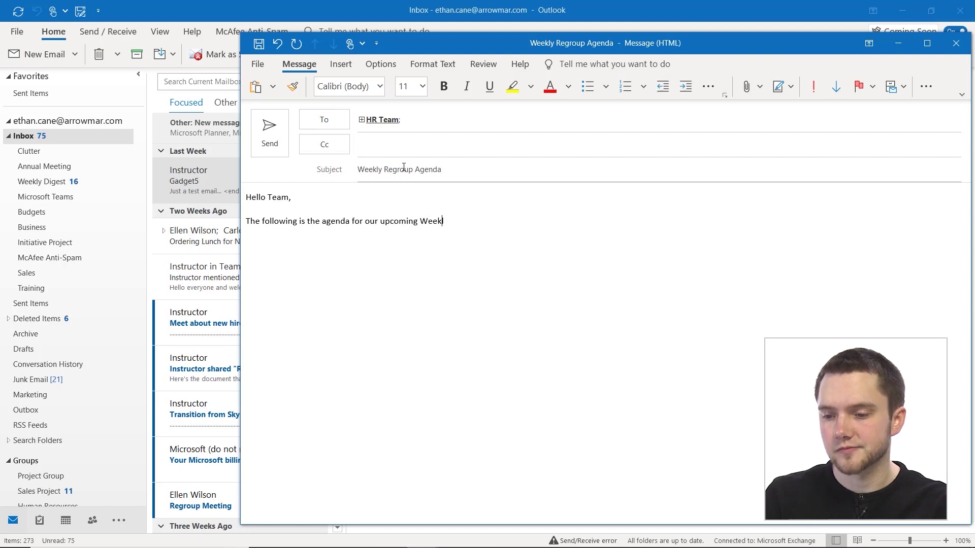
text(ly Regroup)
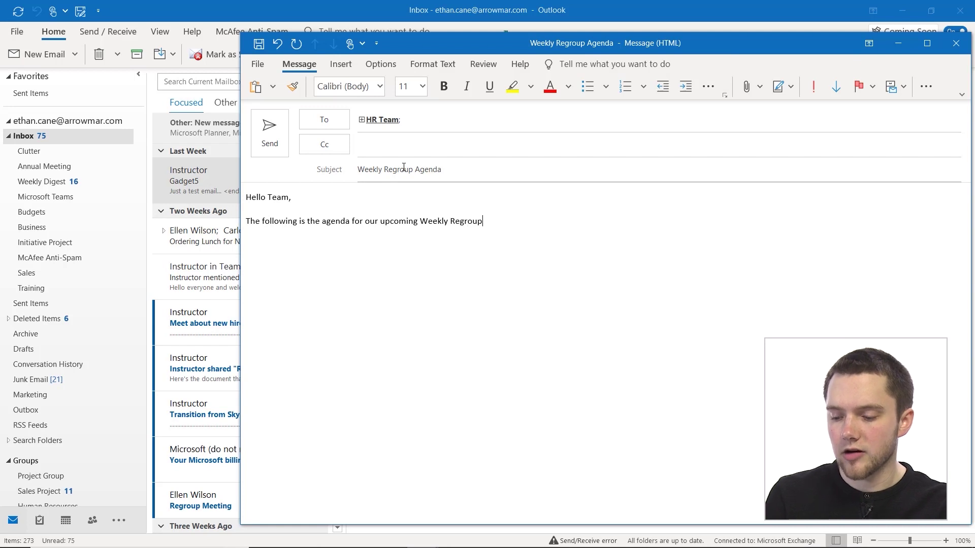
text(:        )
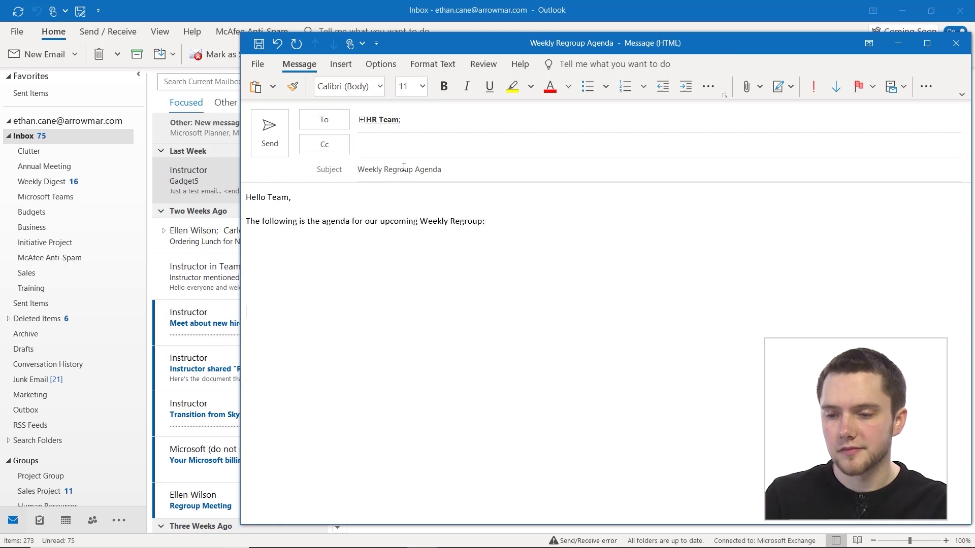
text(Sincerely,)
key(Return)
key(Return)
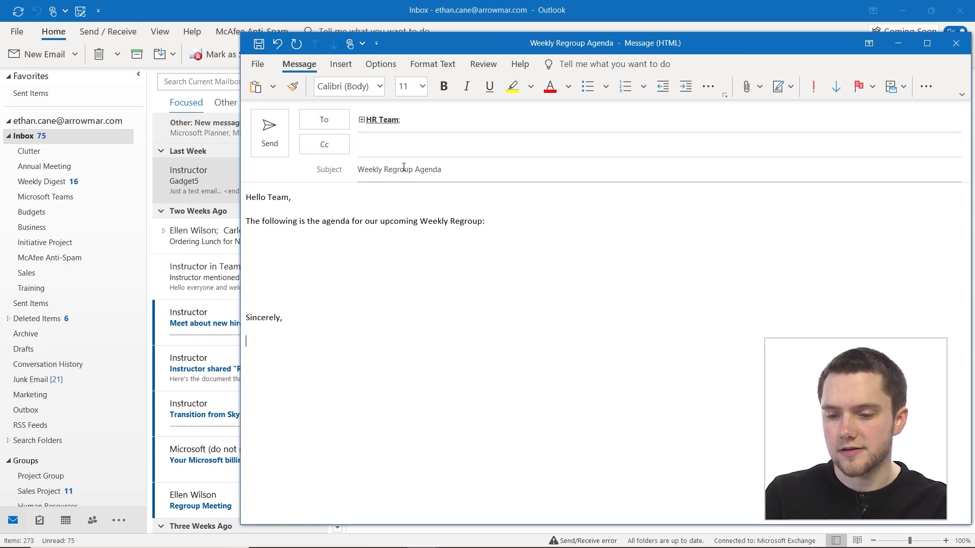
text(Ethan)
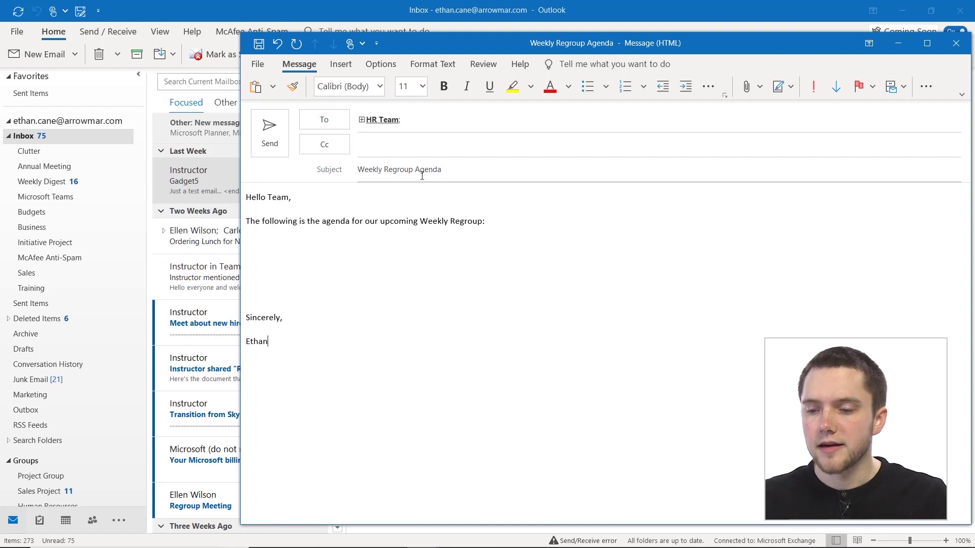
click(402, 256)
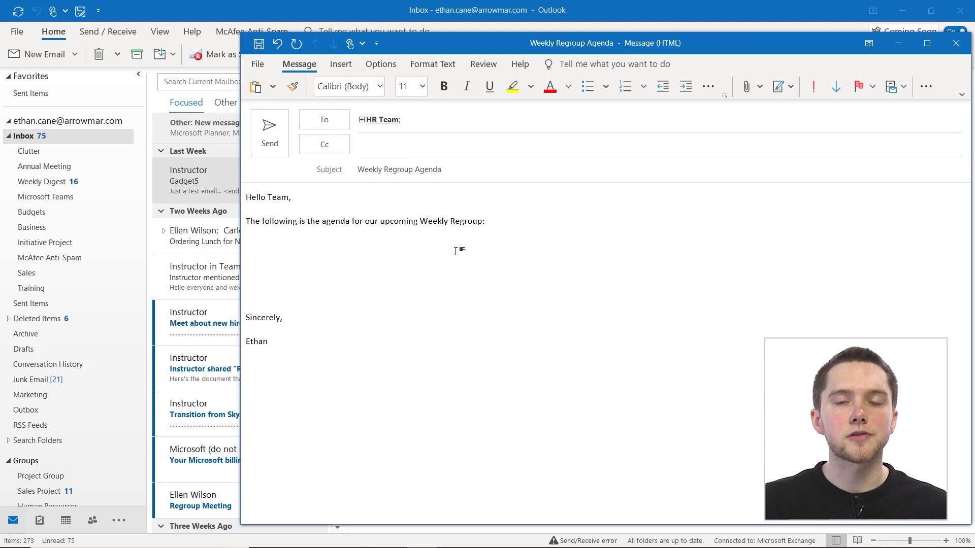
- Bring up Save As for the message, named 'Weekly Regroup Agenda', and expand the file type list
click(259, 64)
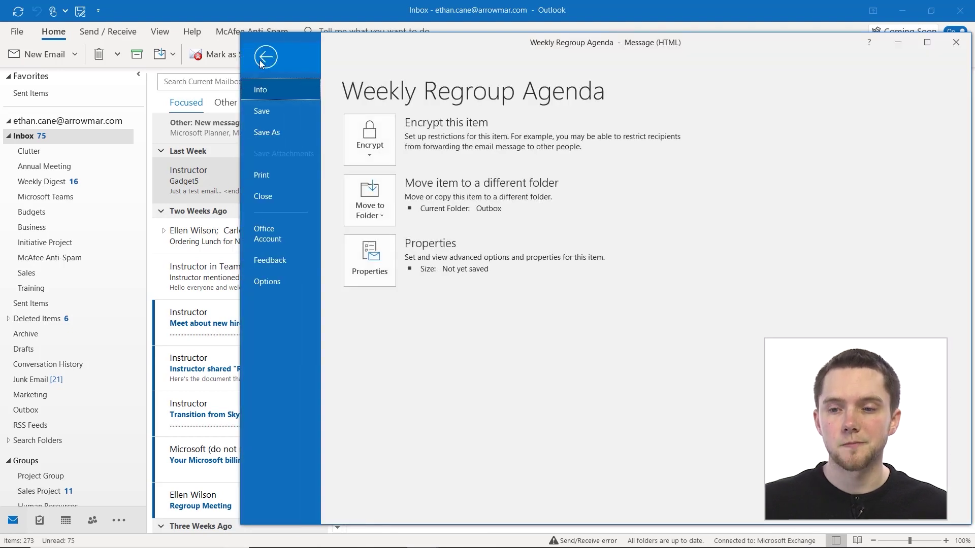
click(278, 135)
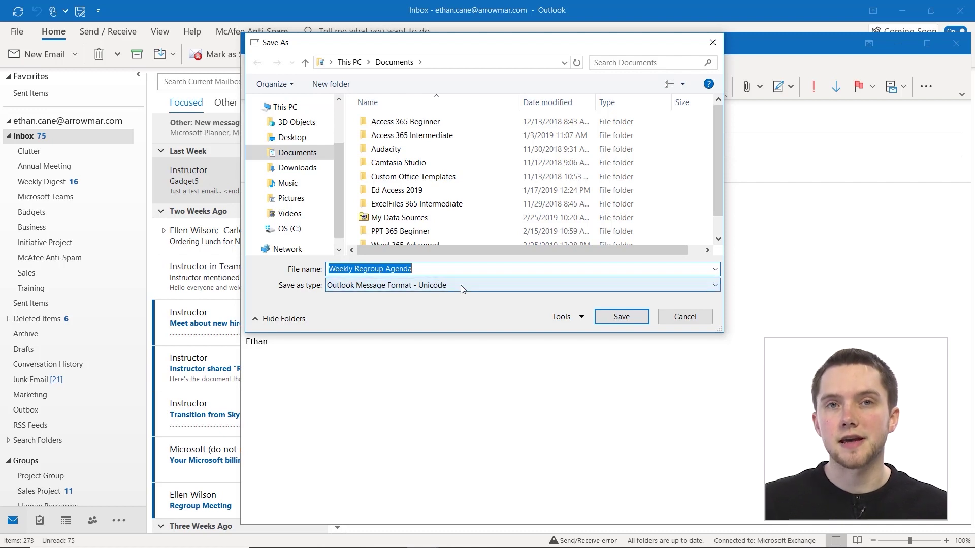
click(461, 285)
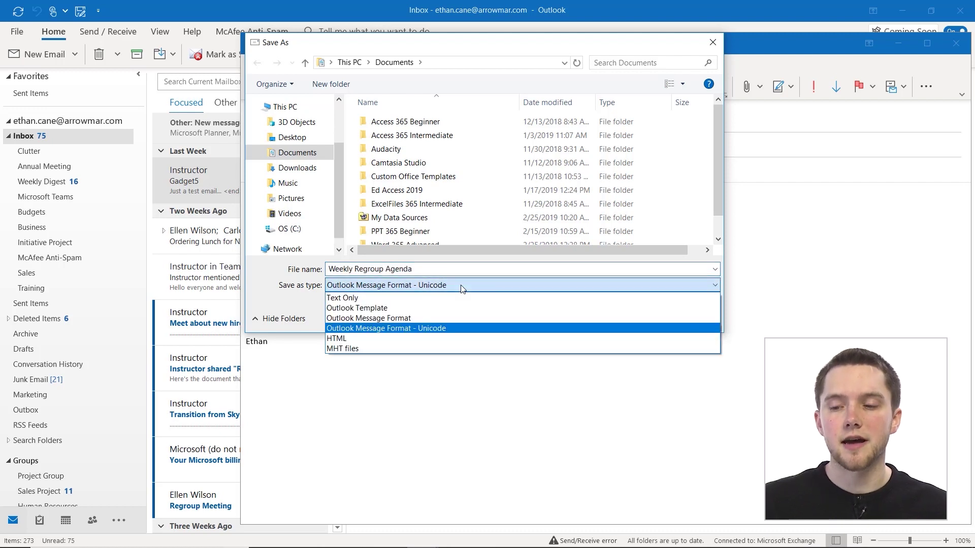
- Save the draft as an Outlook Template named 'Weekly Regroup Template'
click(420, 308)
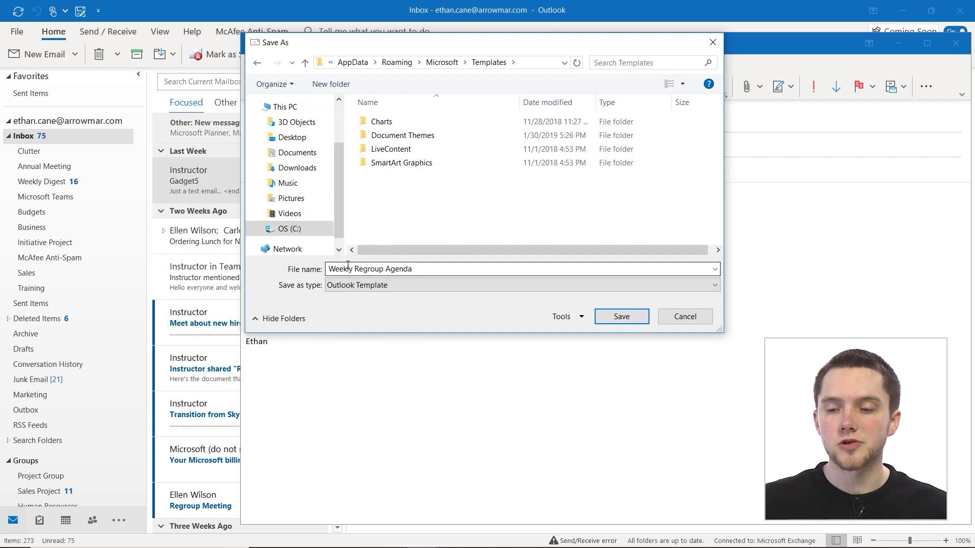
click(407, 270)
click(424, 270)
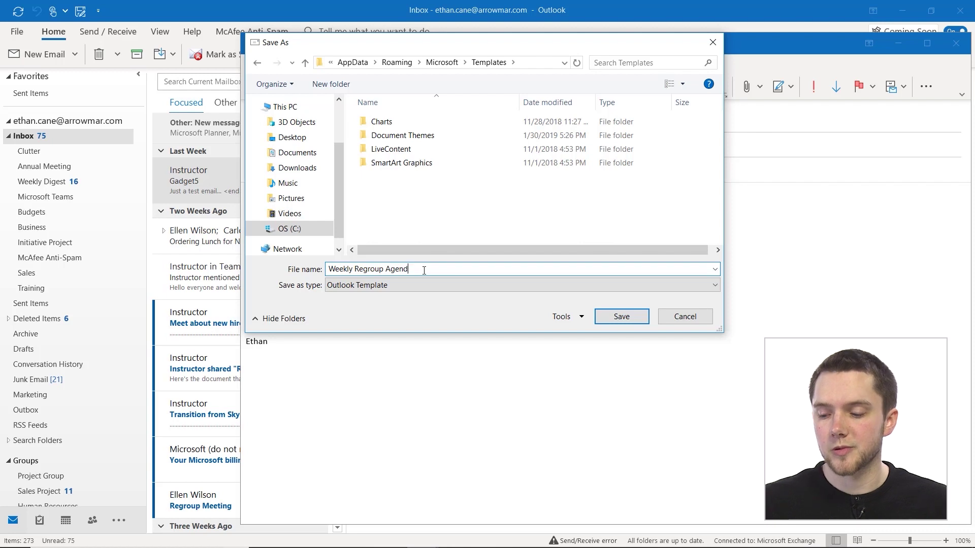
key(BackSpace)
key(BackSpace)
key(BackSpace)
key(BackSpace)
key(BackSpace)
text(Templa)
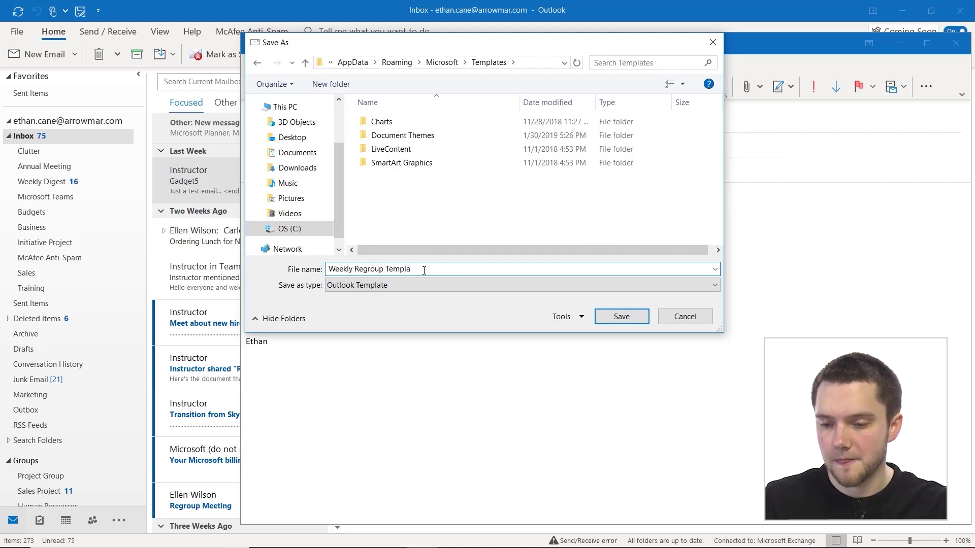
text(te)
key(Return)
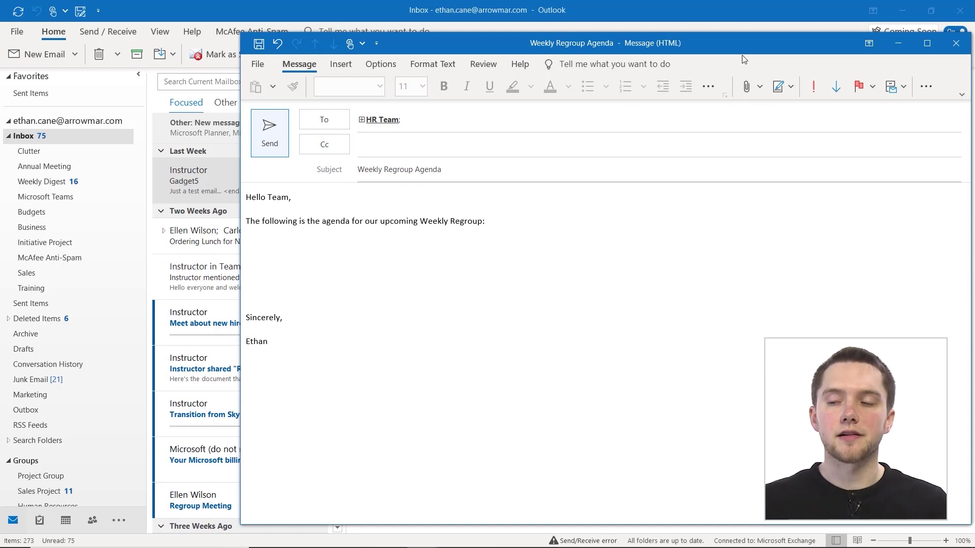
click(956, 42)
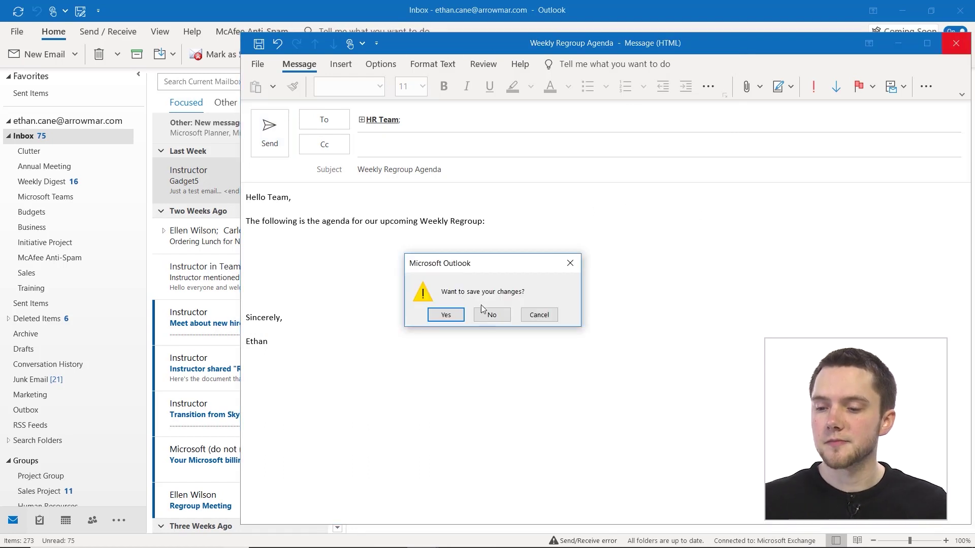
- Decline saving changes so the agenda message closes and the inbox returns
click(490, 315)
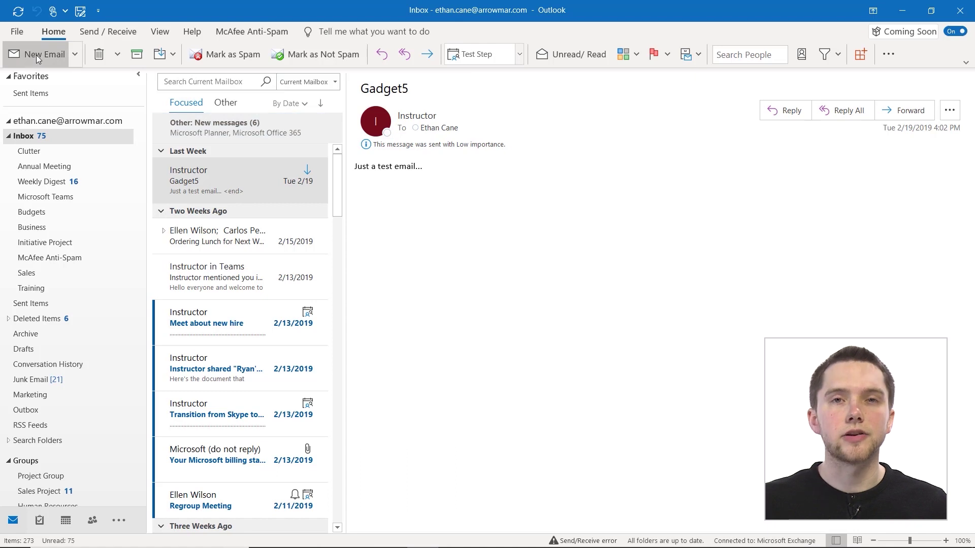
click(75, 53)
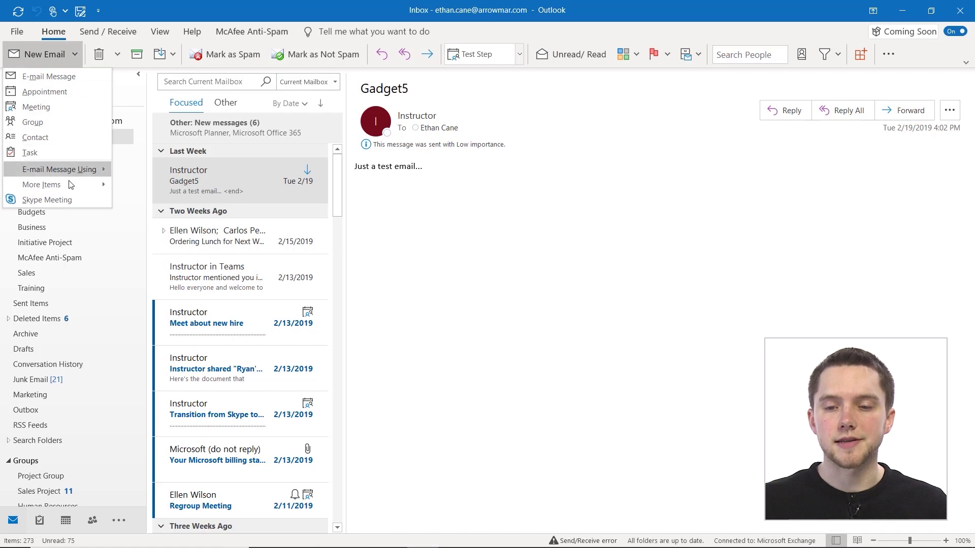
- Open Choose Form from More Items and move the dialog up and to the right
mouse_move(71, 184)
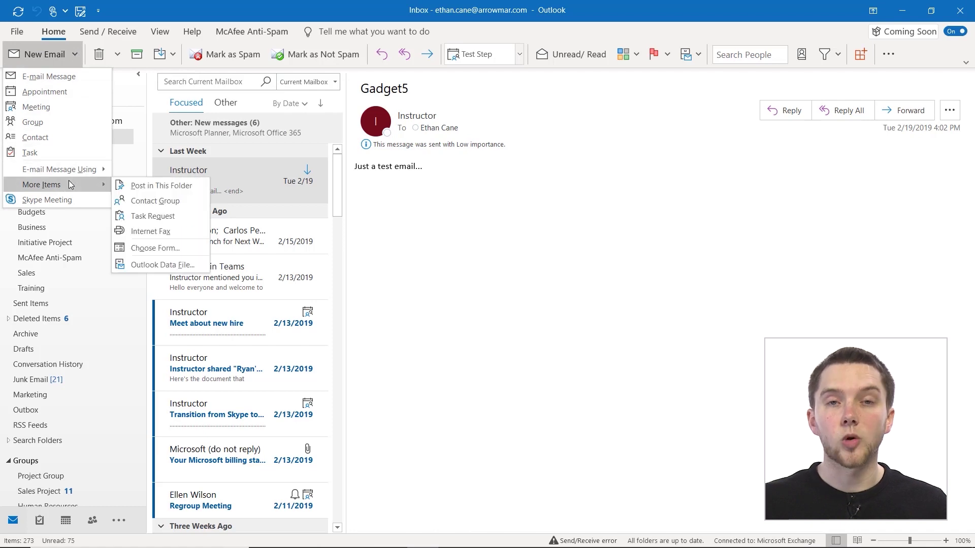
click(147, 248)
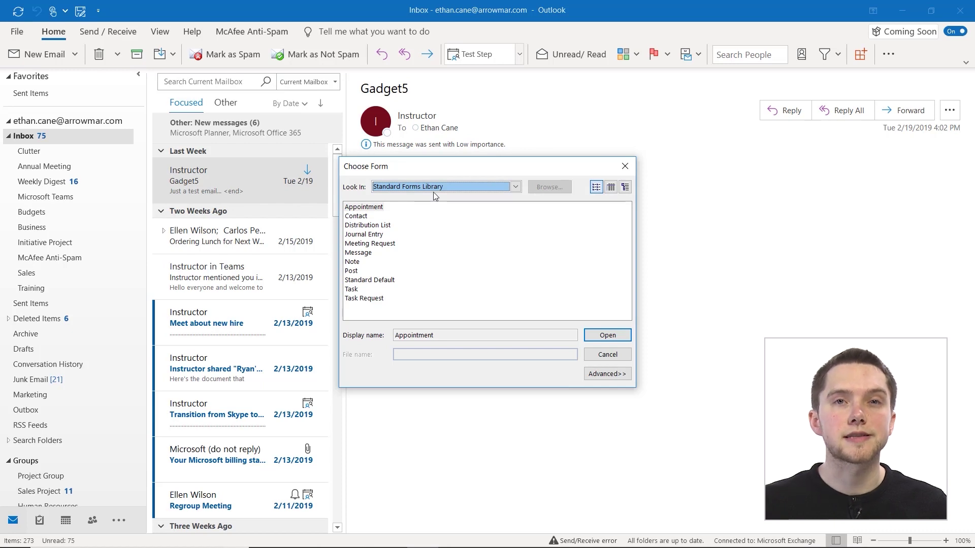
drag(434, 168, 503, 117)
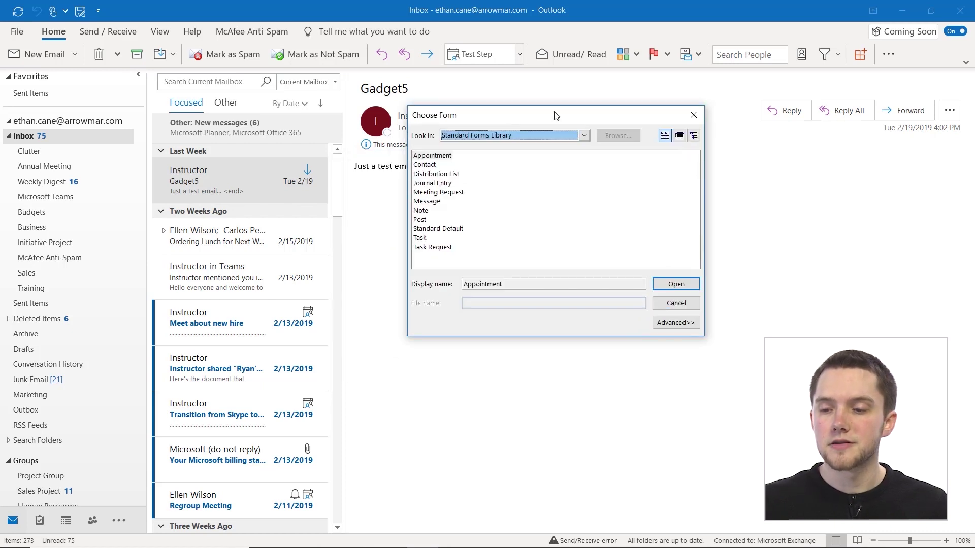
- Set Look In to User Templates in File System and select Weekly Regroup Template
click(584, 135)
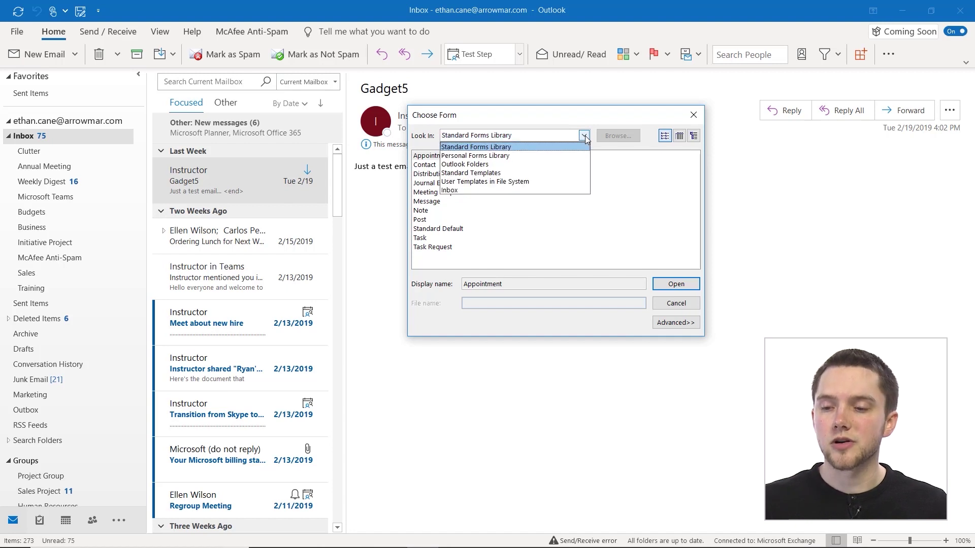
click(574, 182)
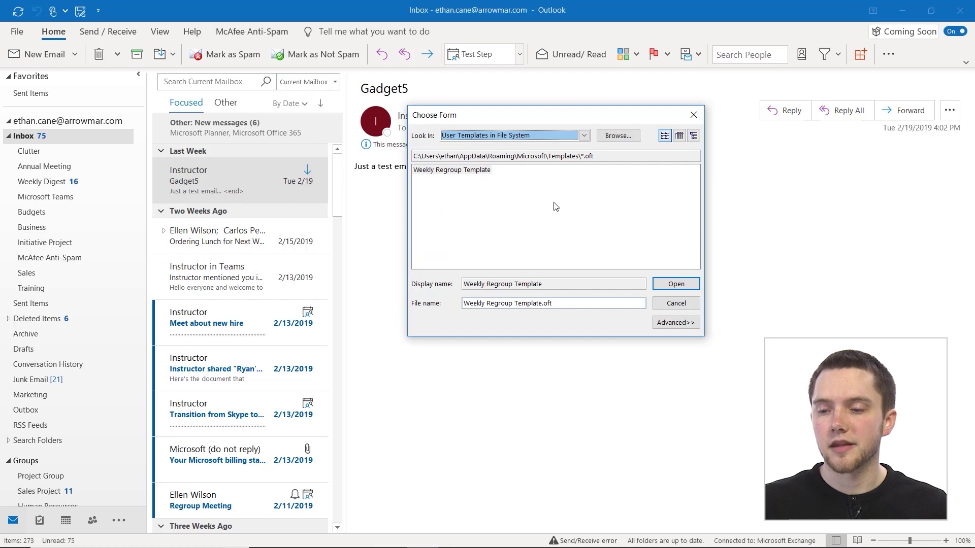
click(458, 174)
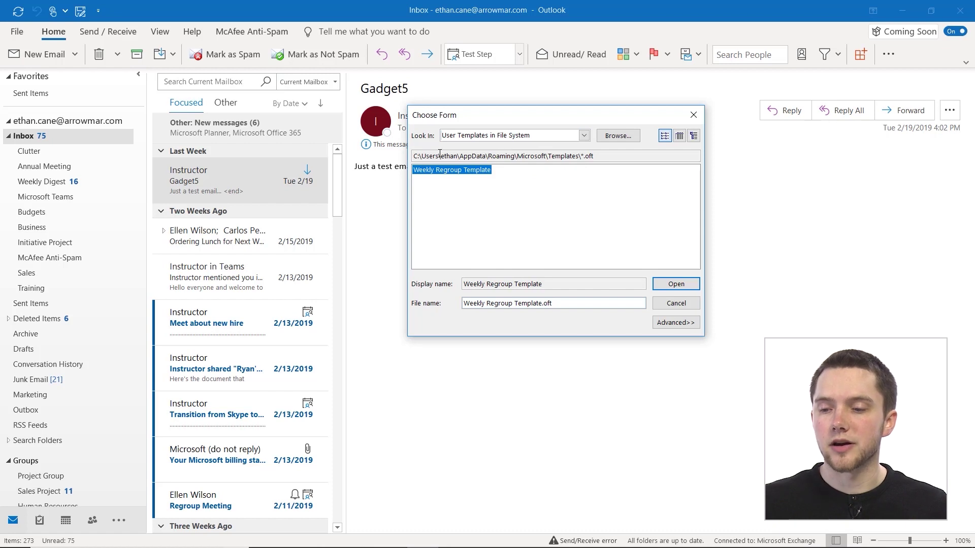
click(629, 139)
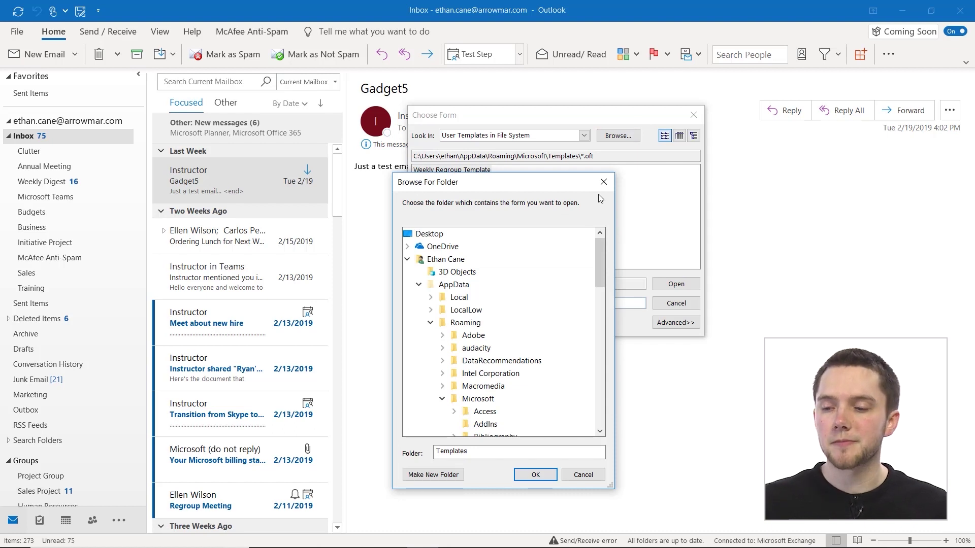
key(Return)
click(485, 172)
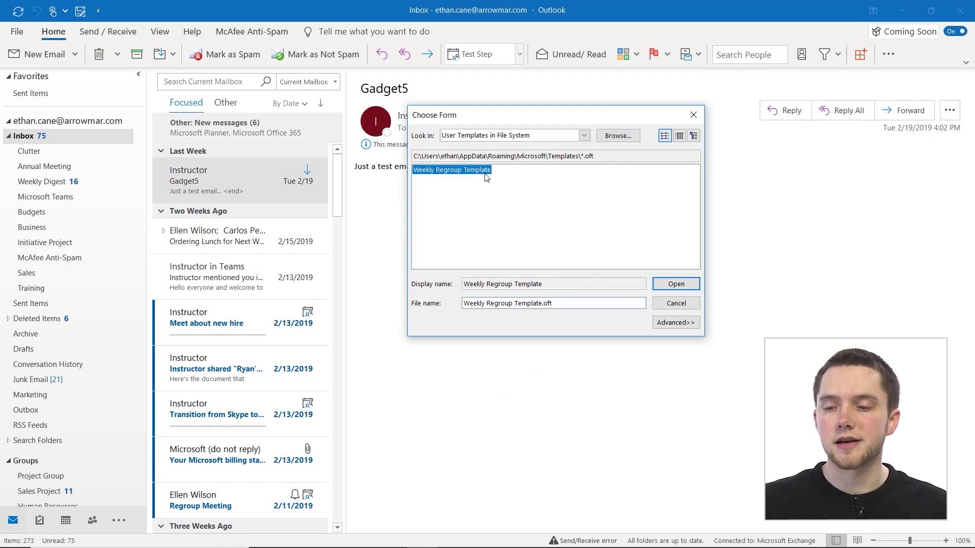
- Open Weekly Regroup Template as a new HR Team message and move its window up-left
click(686, 285)
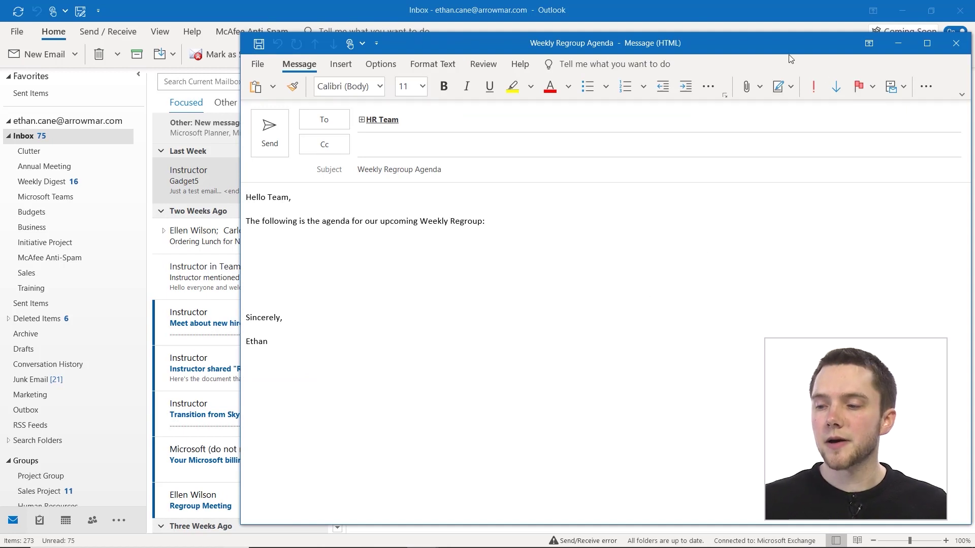
drag(788, 53, 686, 49)
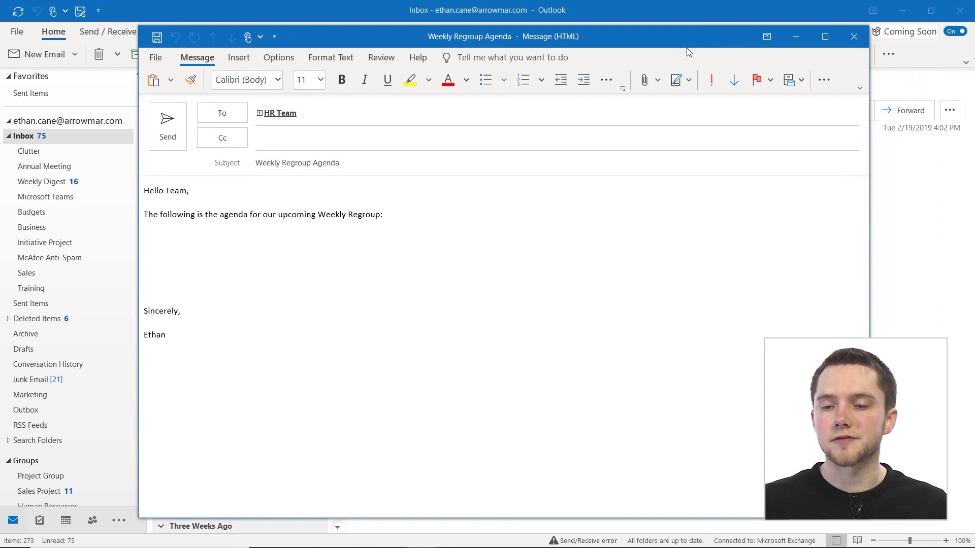